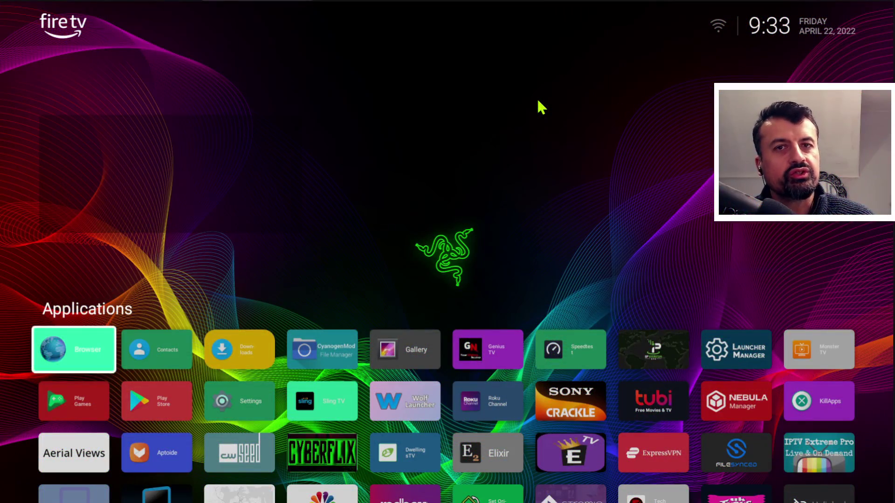
Step: Look through the installed apps in the first three rows of the launcher's Applications grid
key(Right)
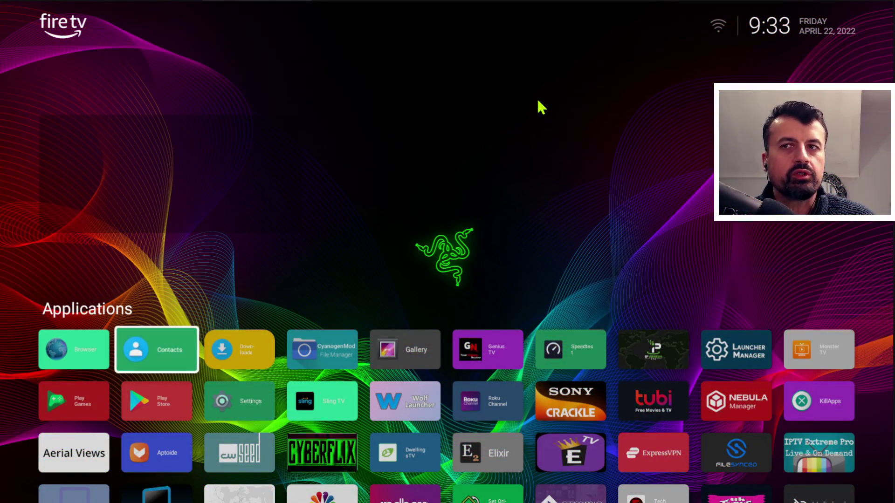
key(Right)
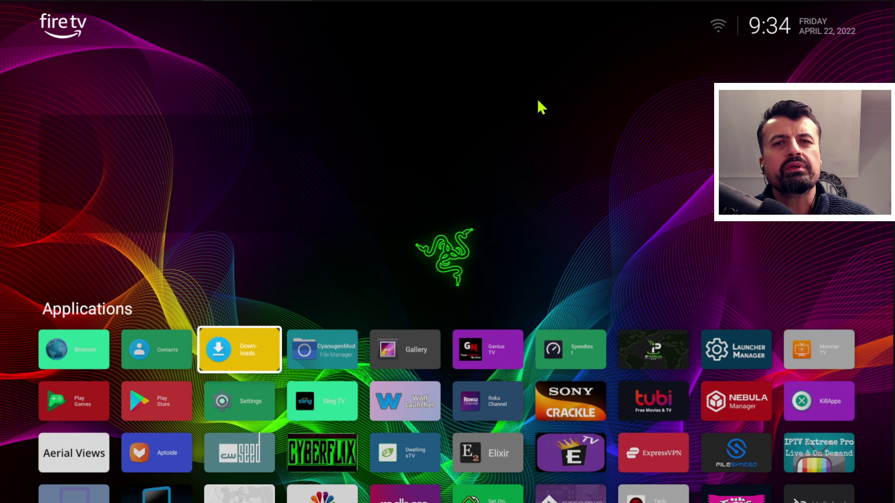
key(Right)
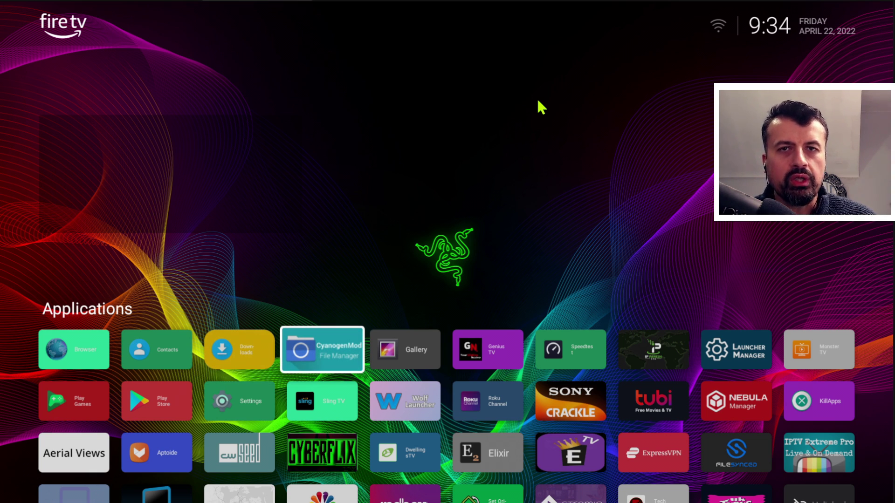
key(Right)
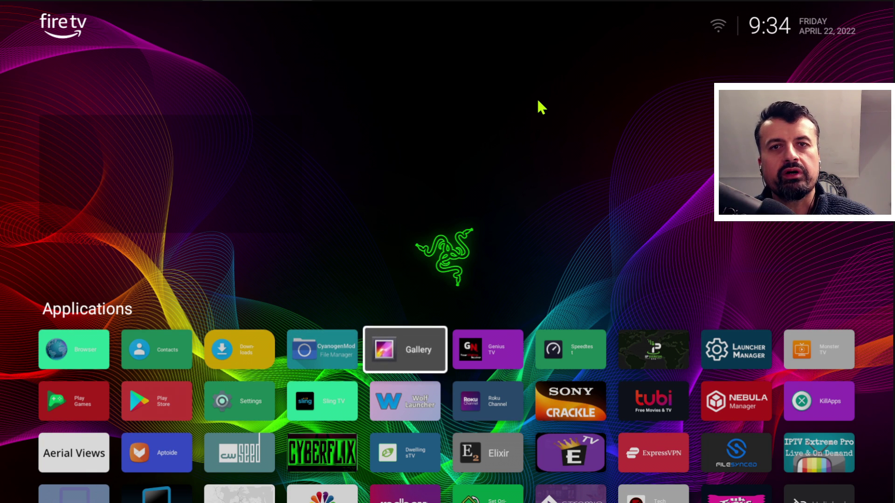
key(Right)
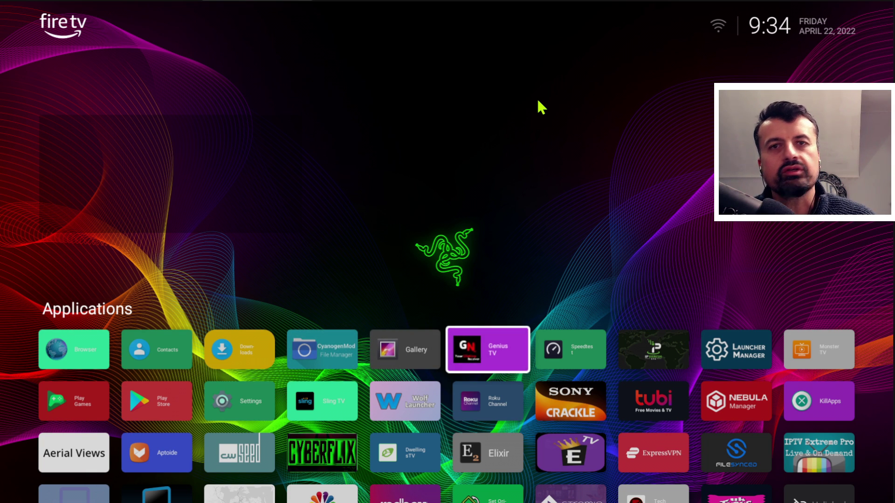
key(Right)
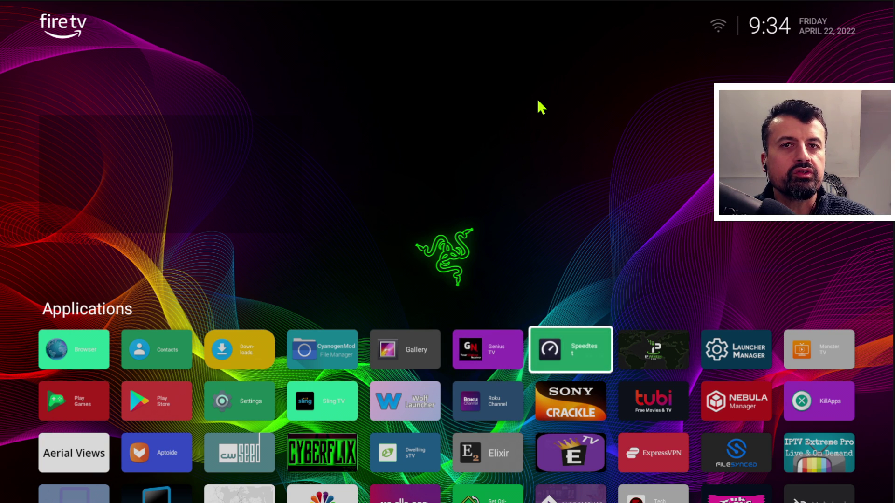
key(Left)
key(Left)
key(Left)
key(Left)
key(Left)
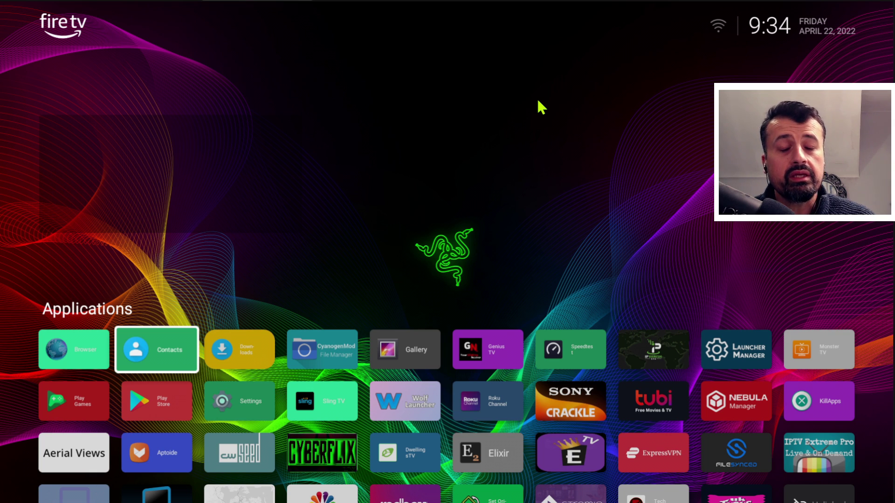
key(Down)
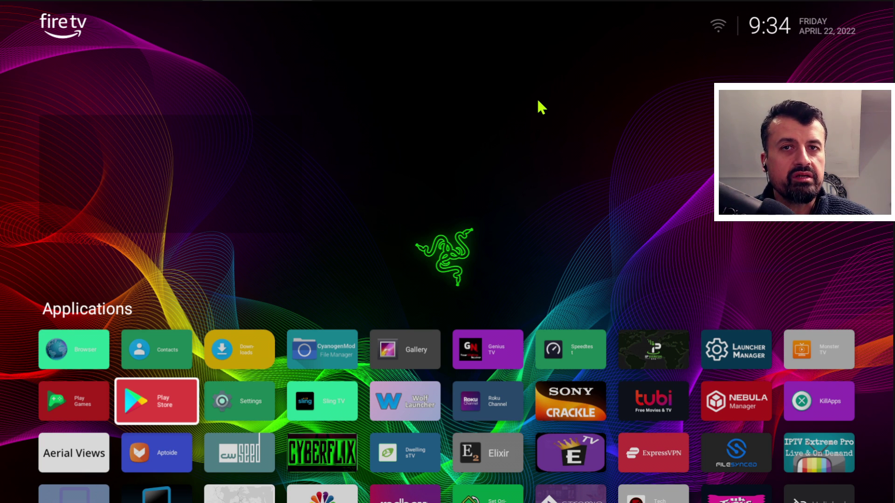
key(Down)
key(Left)
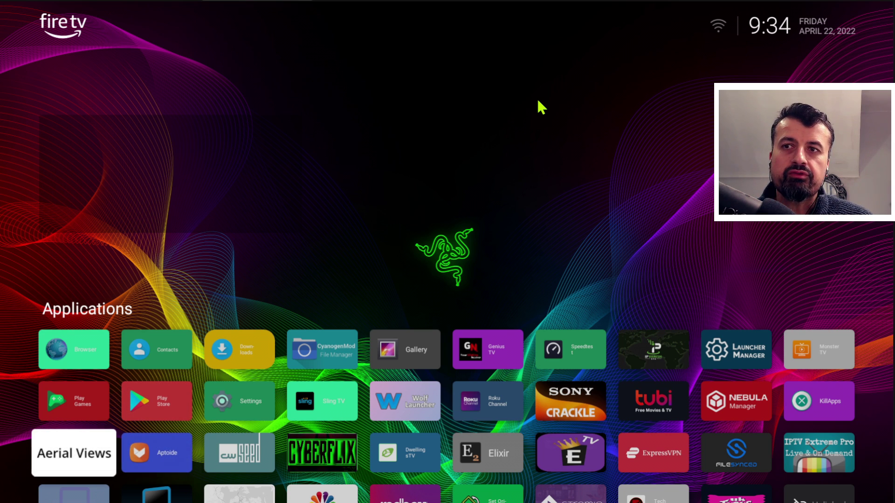
key(Right)
key(Right)
key(Right)
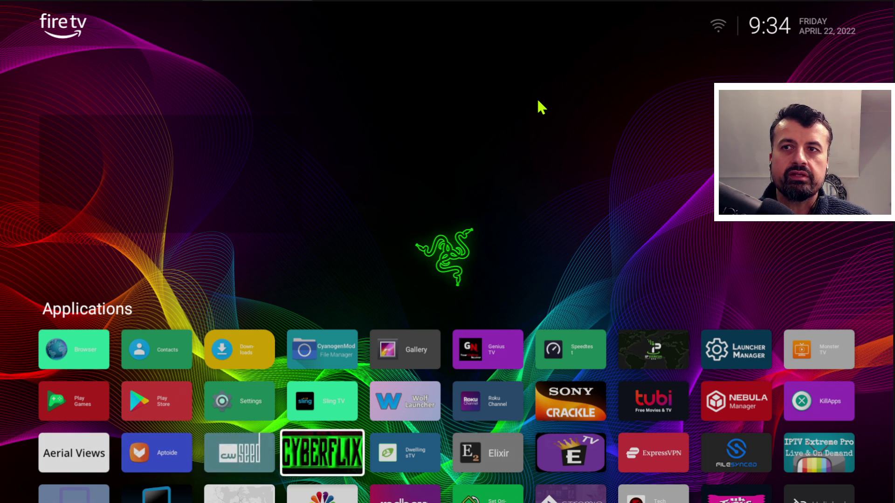
key(Left)
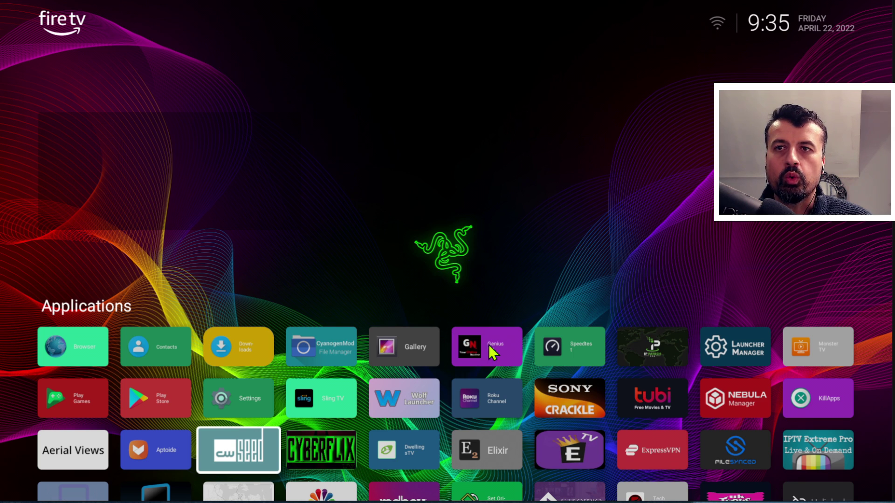
key(Right)
key(Left)
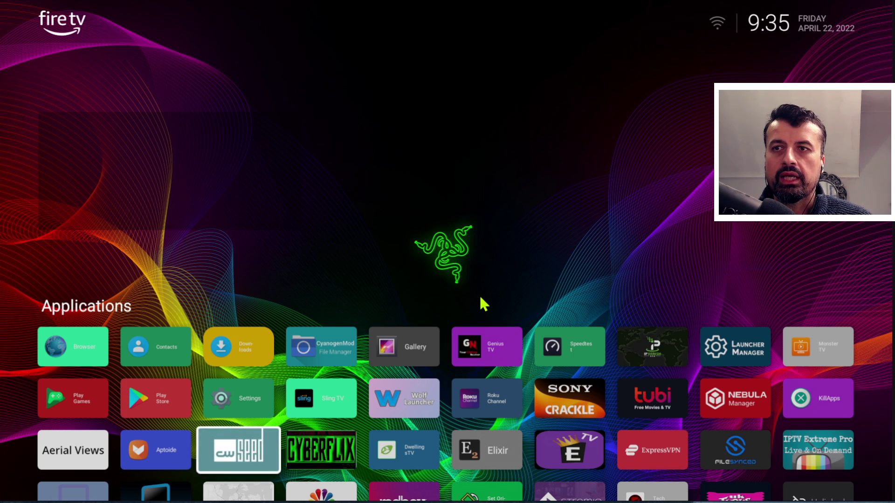
key(Left)
key(Right)
key(Right)
key(Right)
Step: Open the Aptoide app store from the Applications grid
key(Left)
key(Left)
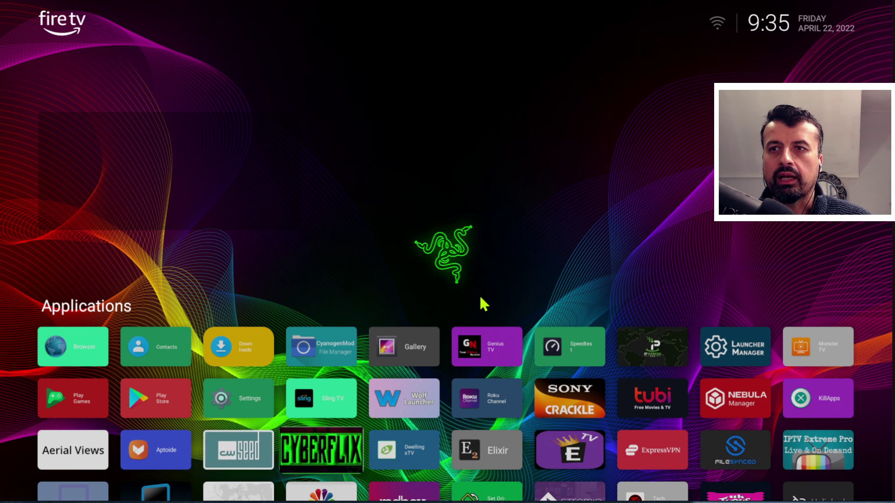
key(Left)
key(Return)
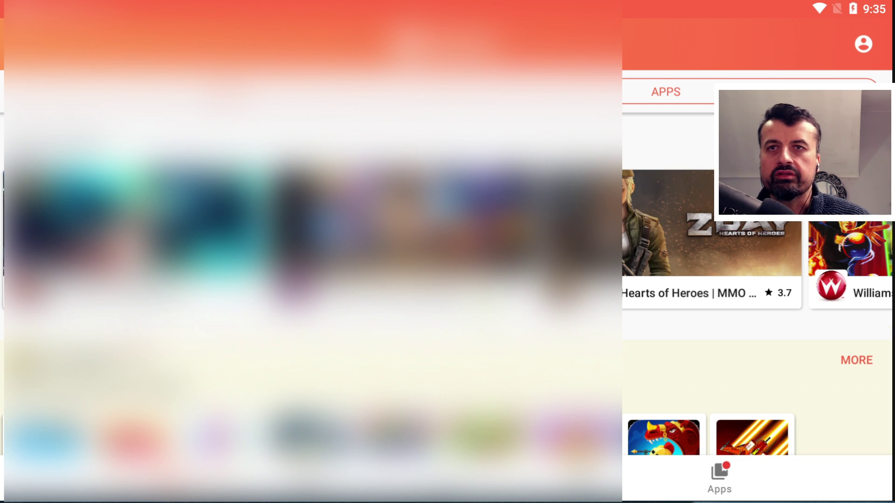
key(Down)
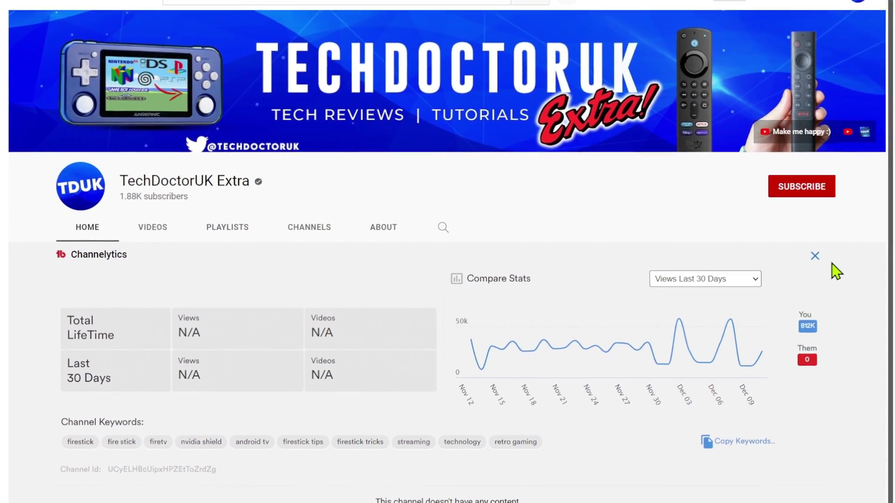
Step: Subscribe to the TechDoctorUK Extra YouTube channel and set its notifications to All
click(787, 182)
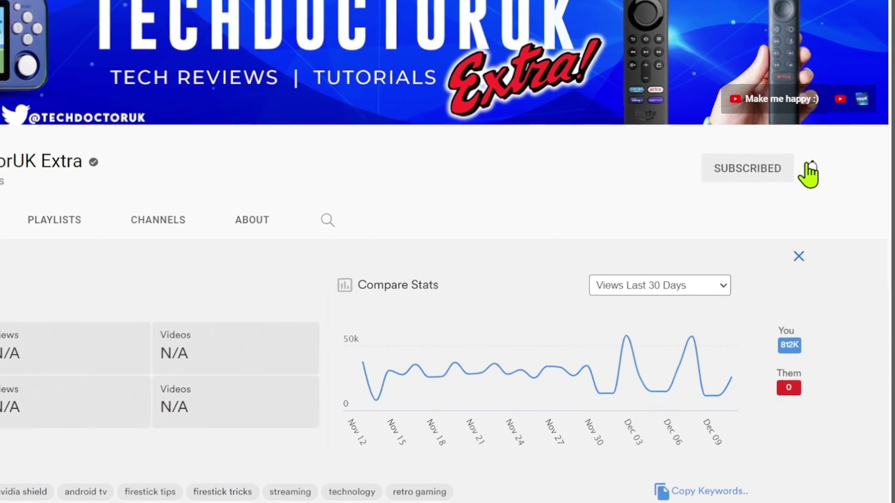
click(819, 179)
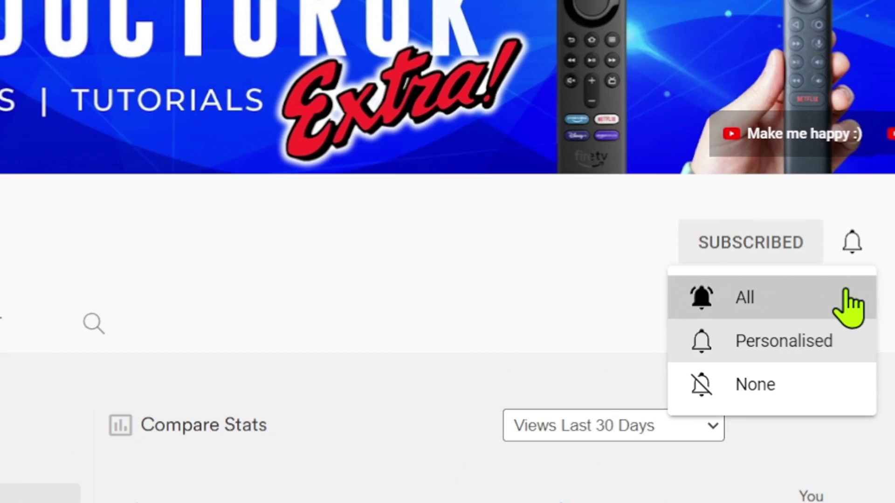
click(848, 307)
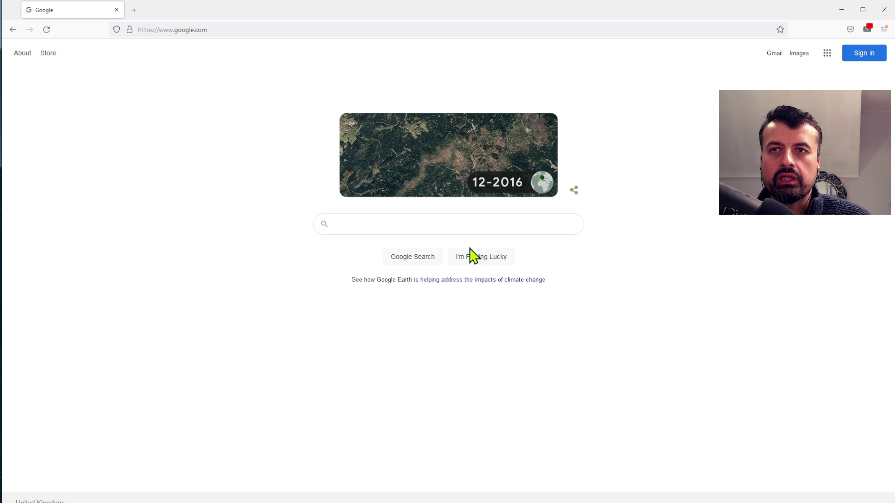
Step: Search Google for "ldplayer"
click(405, 225)
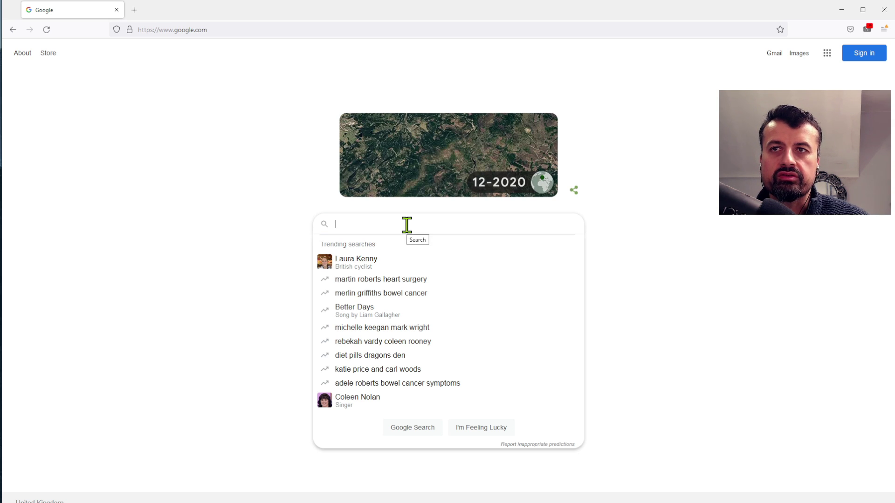
text(ldplayer)
key(Return)
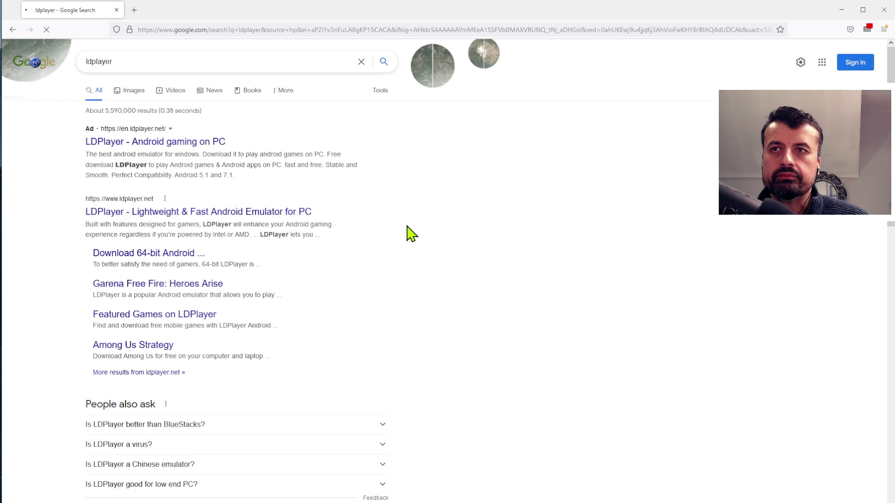
click(239, 218)
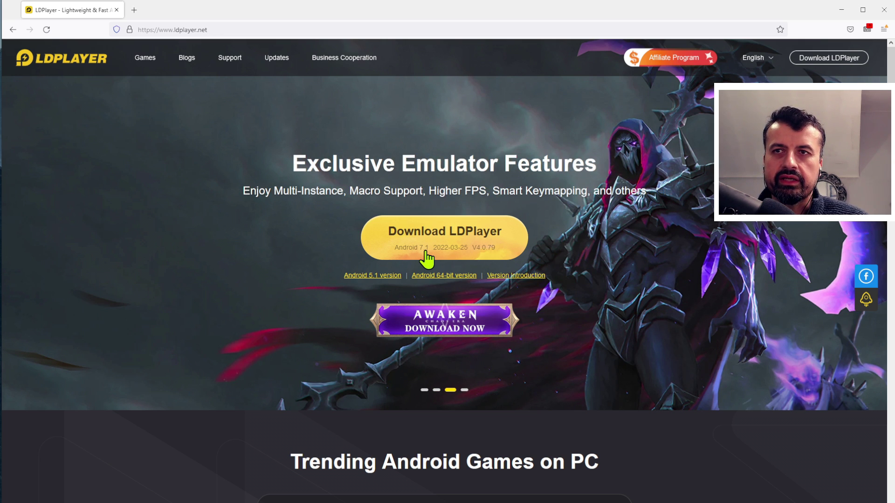
click(422, 253)
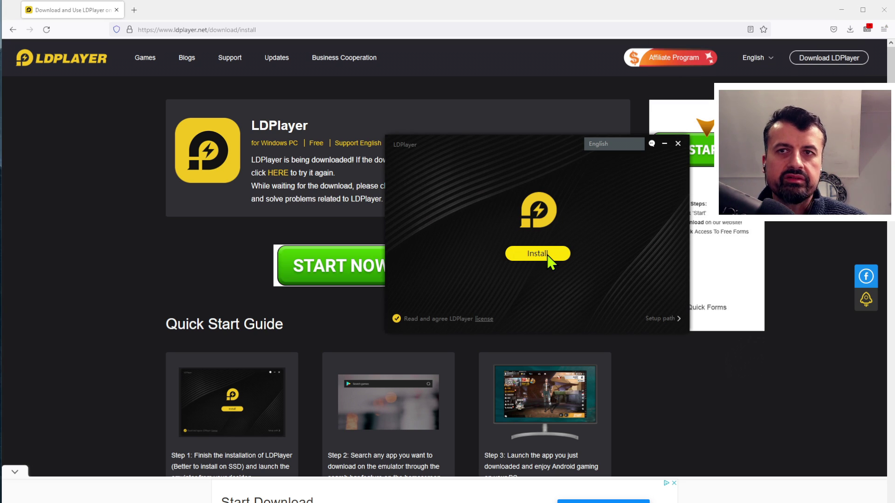
click(536, 254)
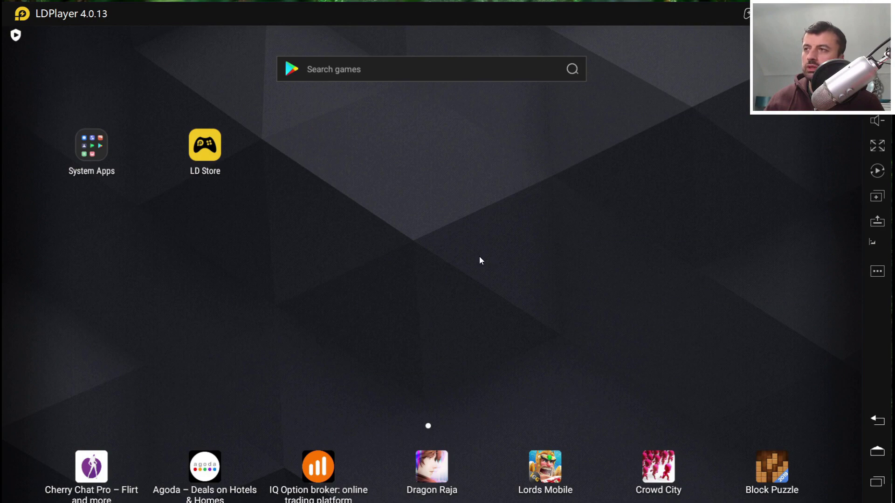
Step: Check the Android version at the end of the emulator's system Settings, and return to the home screen
click(102, 155)
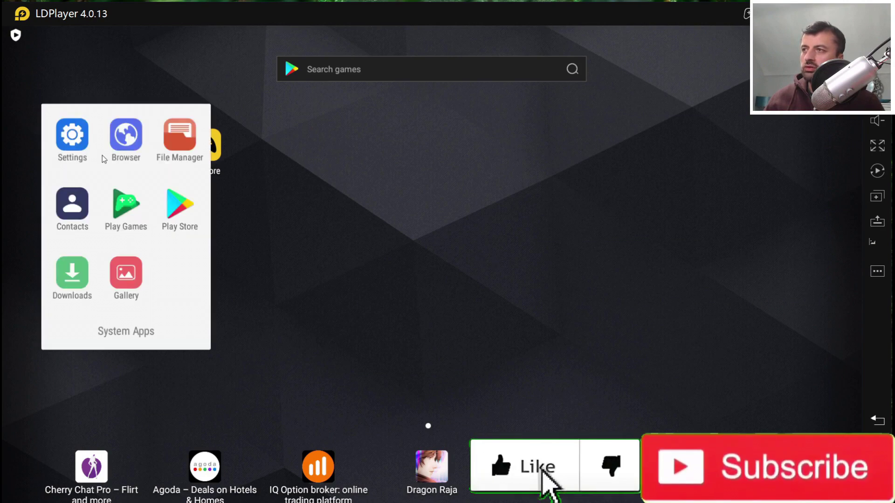
click(65, 140)
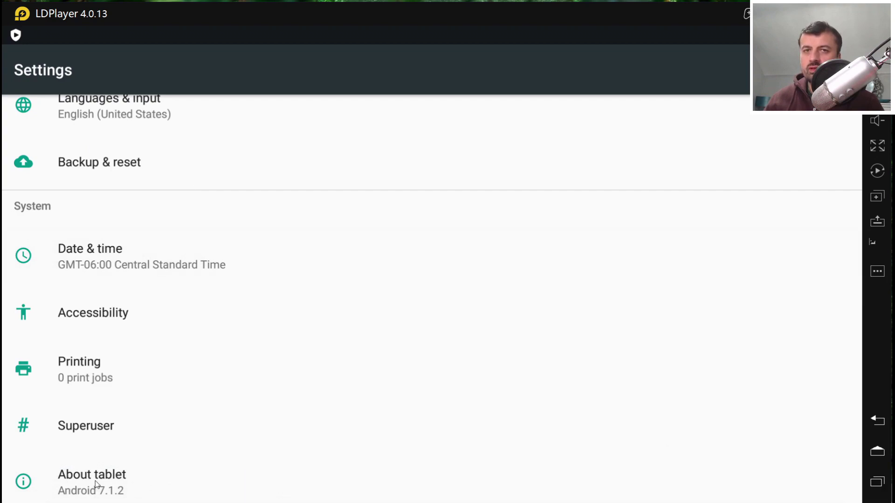
scroll(96, 485, down, 2)
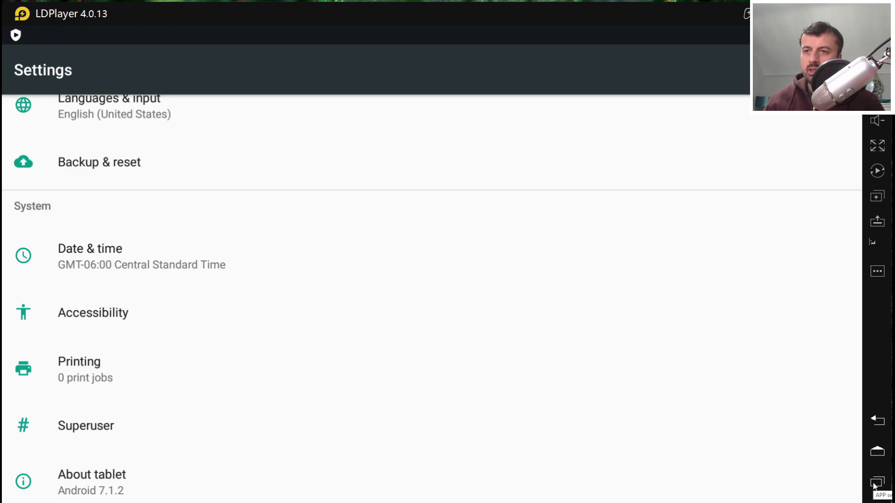
click(878, 455)
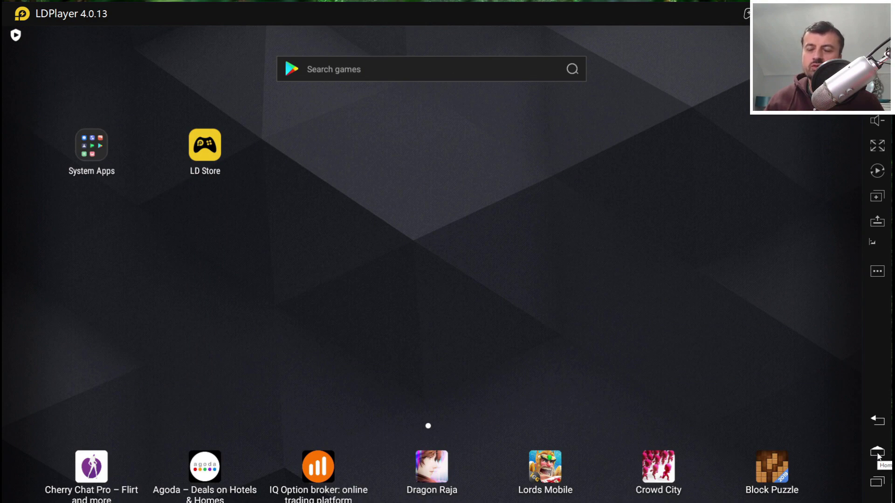
Step: Find Google Chrome among the Popular Apps in LD Store and open its Google Play page
click(218, 147)
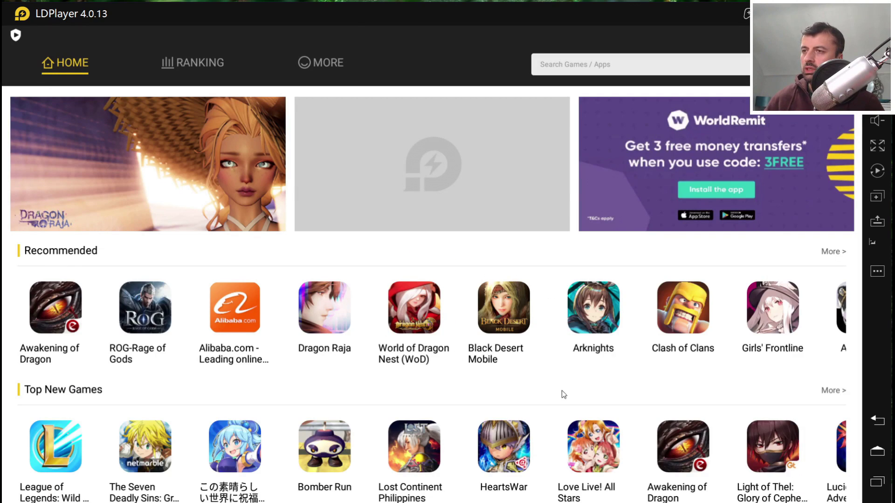
scroll(555, 363, down, 1)
scroll(555, 326, down, 9)
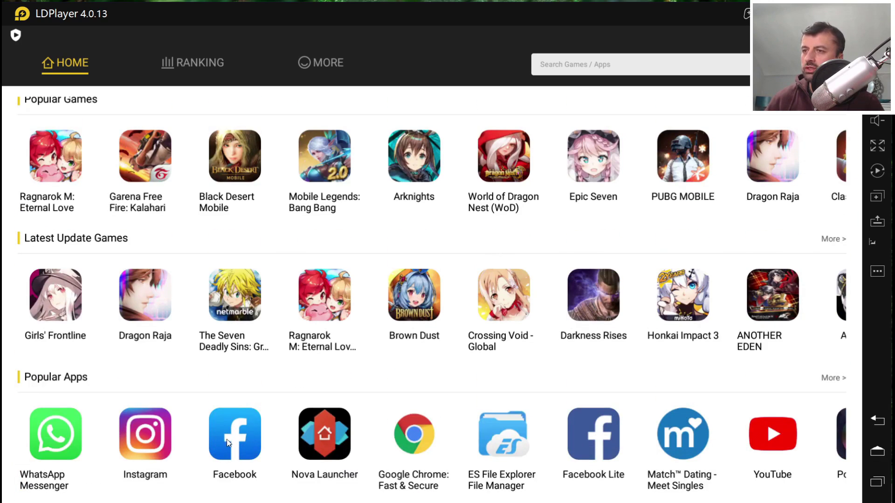
drag(433, 440, 557, 459)
click(420, 441)
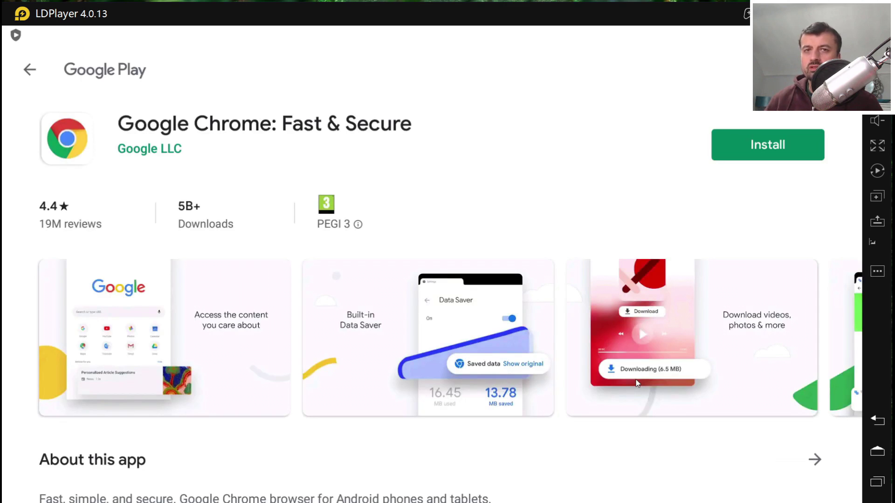
Step: Install Google Chrome and accept its terms on first launch
click(762, 153)
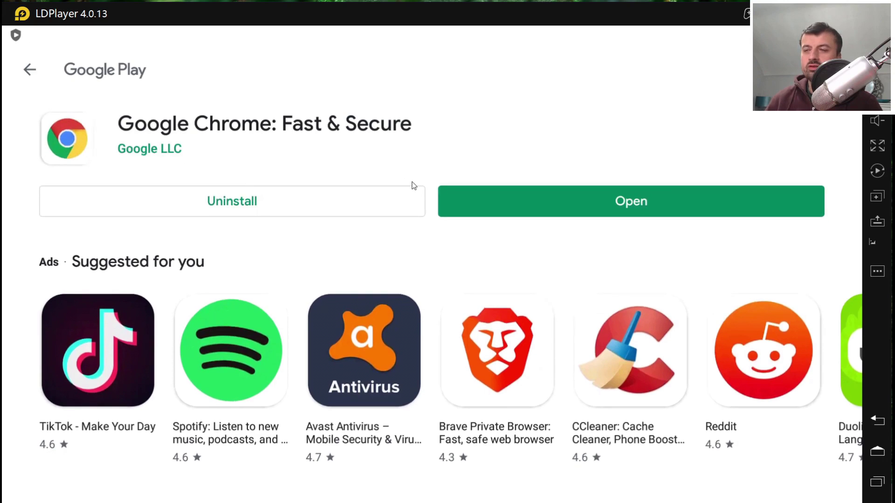
click(511, 206)
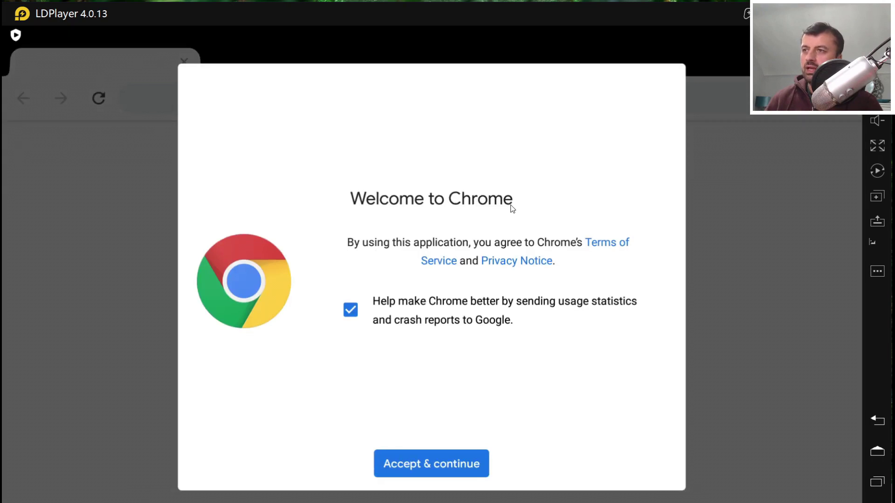
click(441, 466)
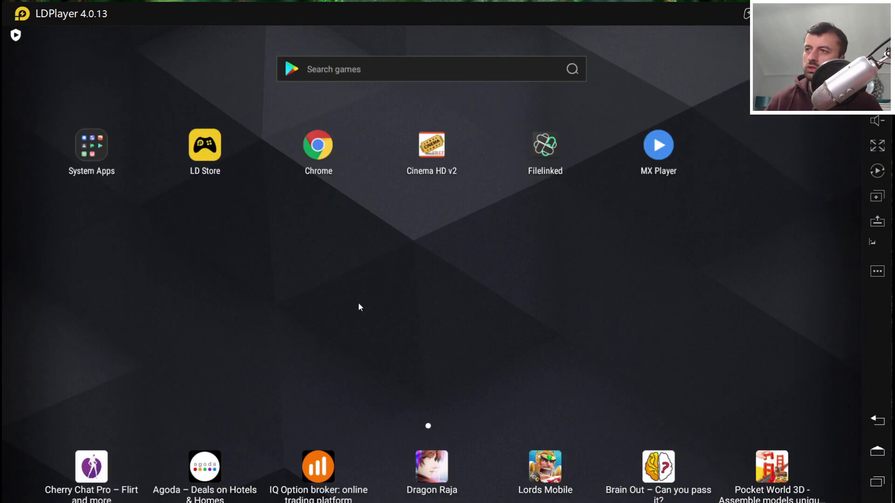
Step: Search the web in Chrome for aptoide tv and open the tv.aptoide.com site
click(306, 164)
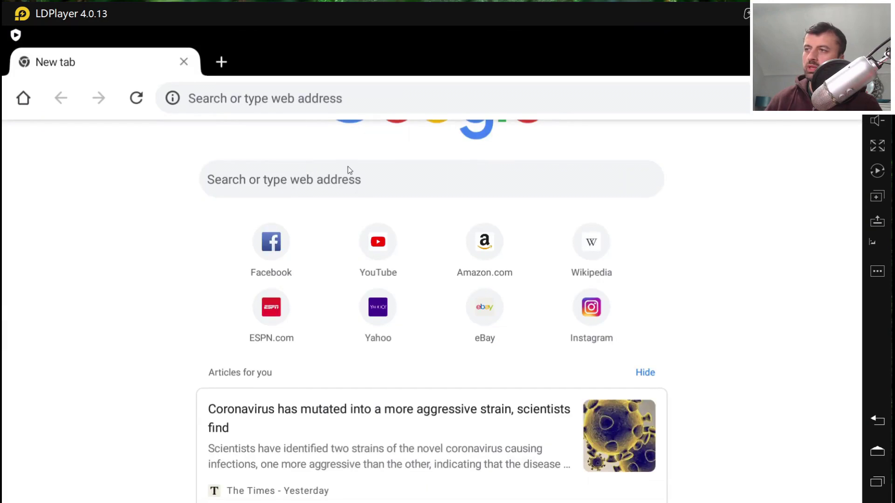
click(350, 195)
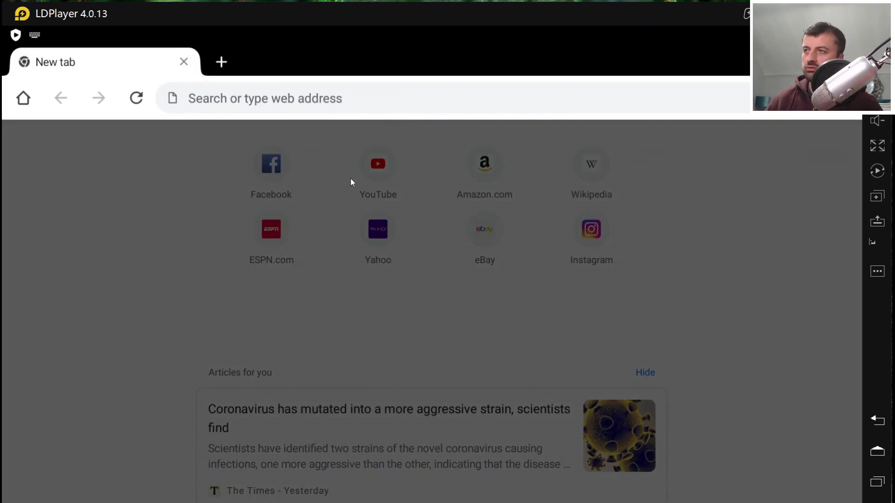
text(aptro)
key(BackSpace)
text(troid)
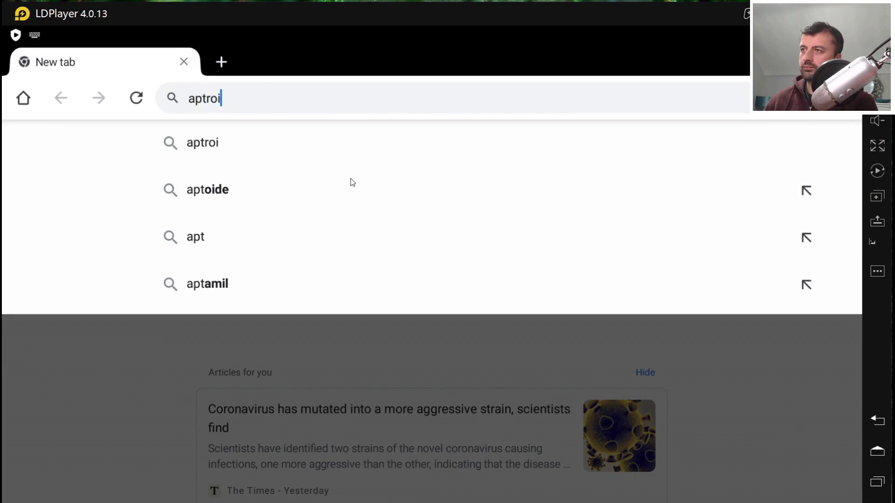
key(Down)
key(Down)
key(Down)
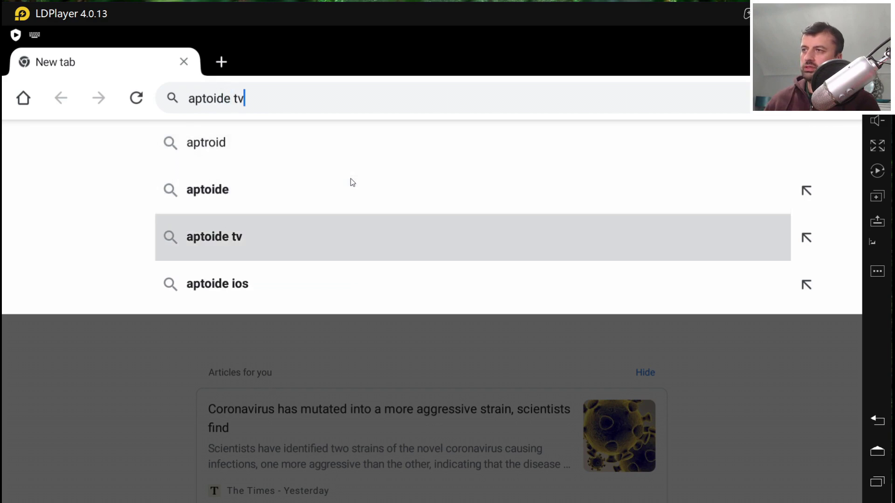
key(Return)
click(311, 289)
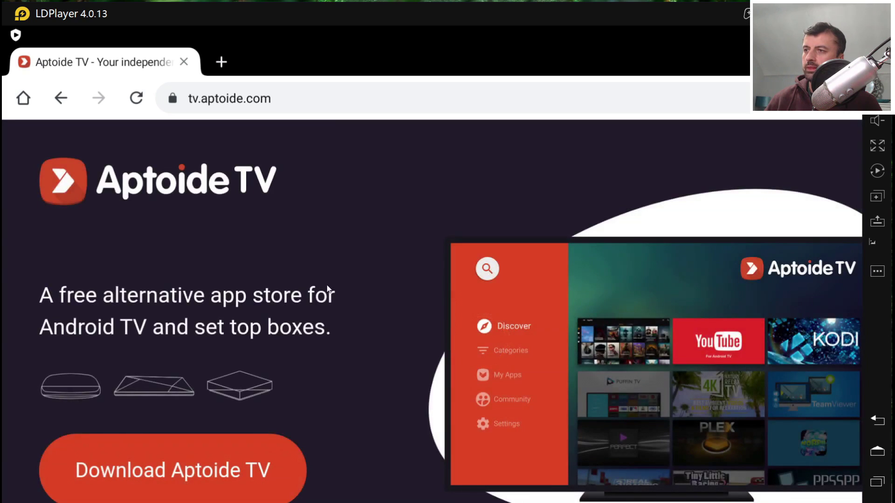
Step: Download AptoideTV-5.0.3.apk from the site, keeping the file despite the warning, and install it
click(167, 472)
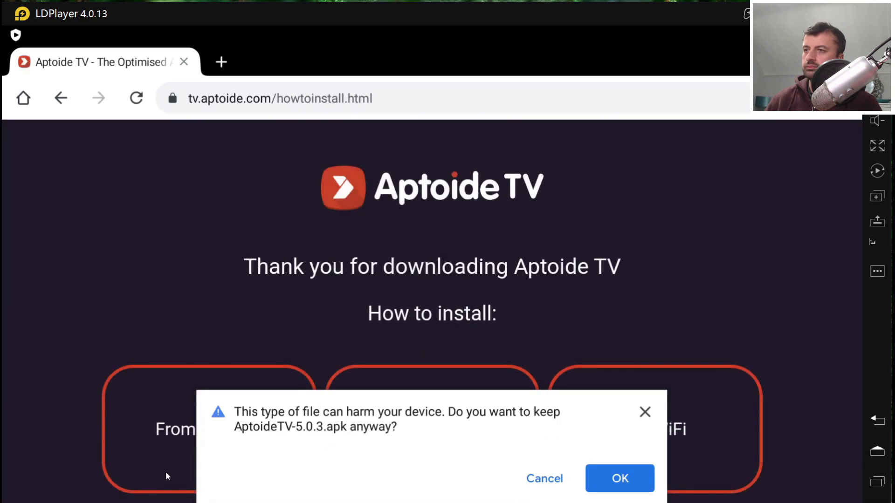
click(627, 475)
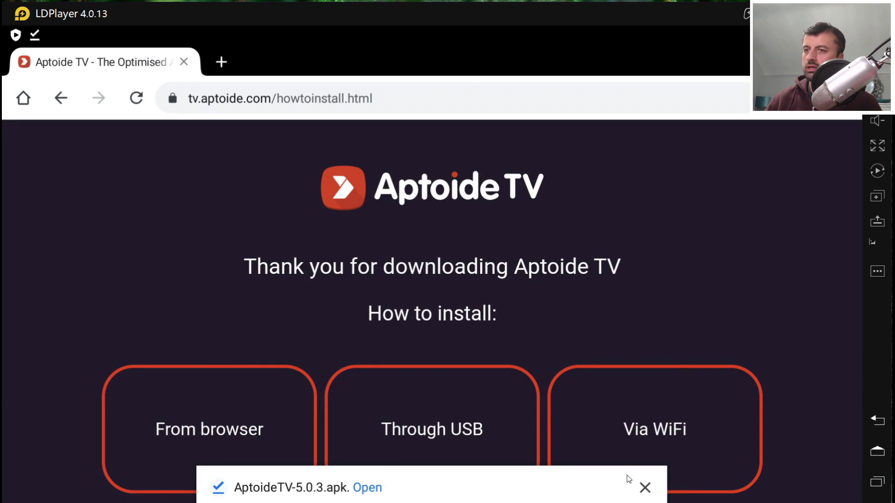
click(369, 487)
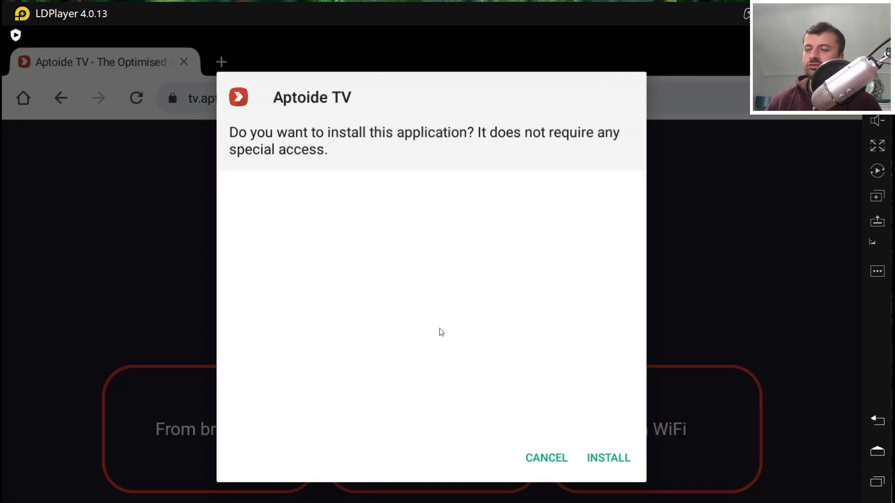
click(593, 458)
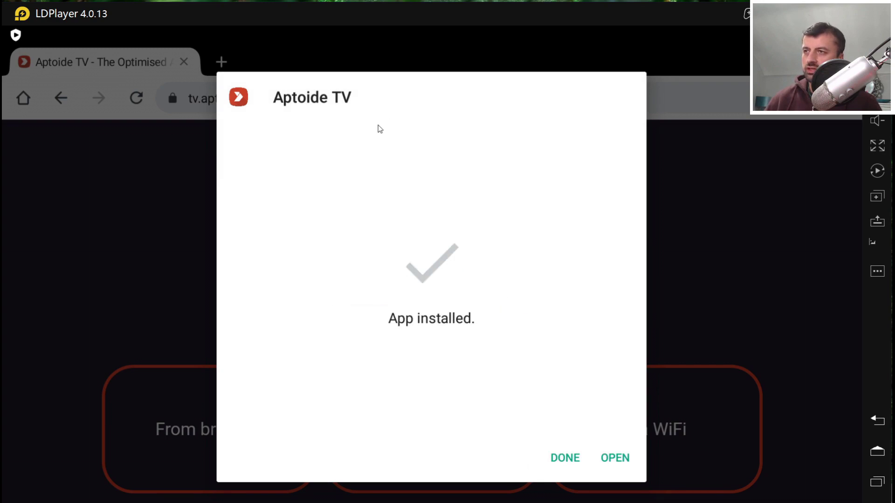
Step: Launch Aptoide TV, dismiss its update notes and allow it to access photos, media and files
click(614, 458)
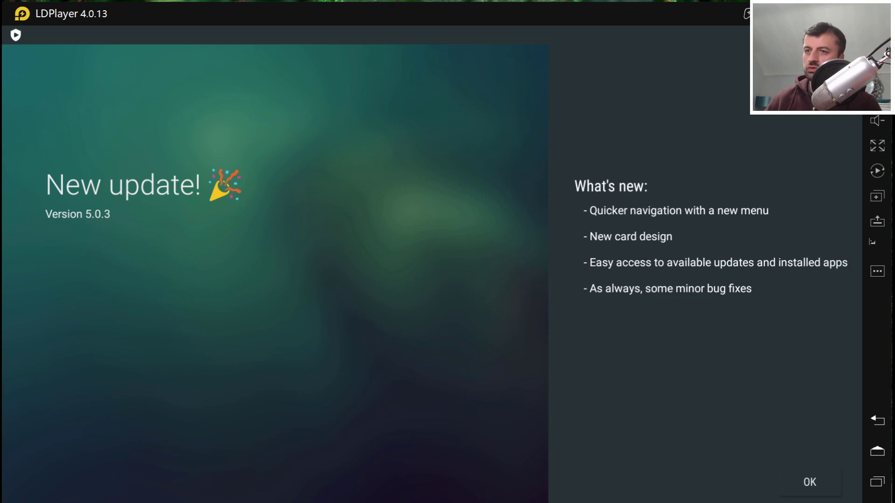
click(816, 484)
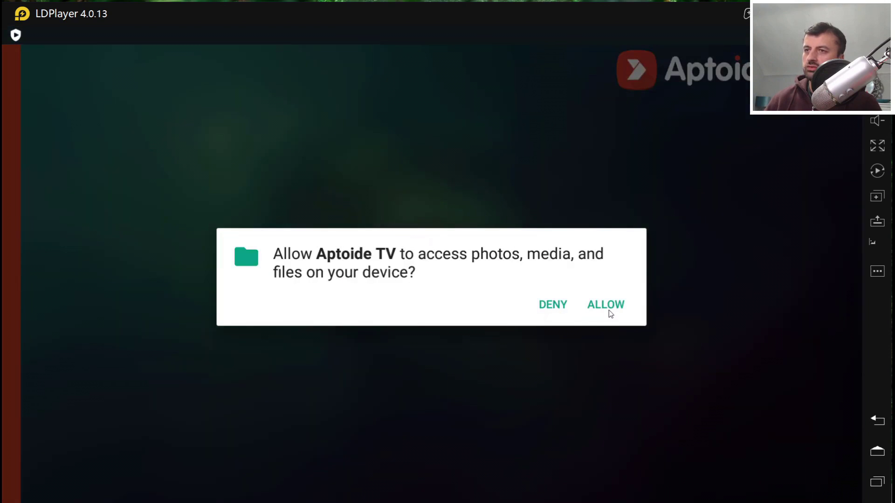
click(608, 309)
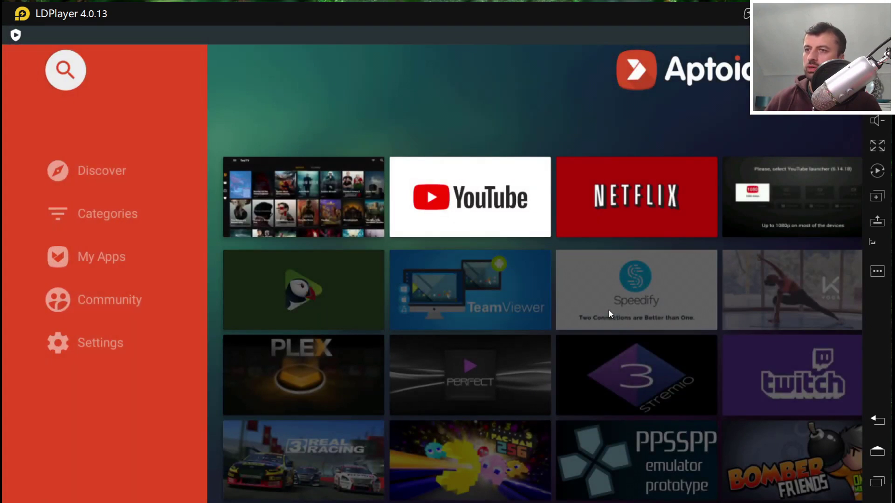
Step: Open the Netflix page from Aptoide TV's Top Apps and start installing the app
drag(485, 369, 480, 325)
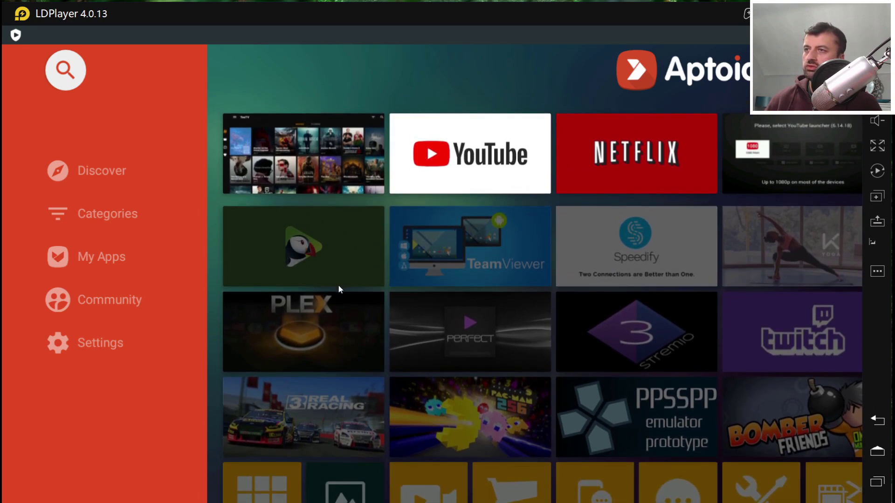
click(589, 164)
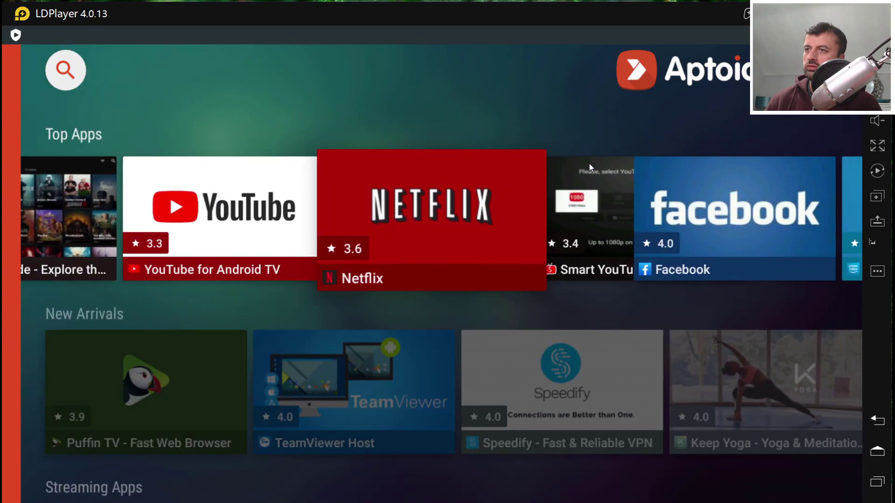
click(463, 194)
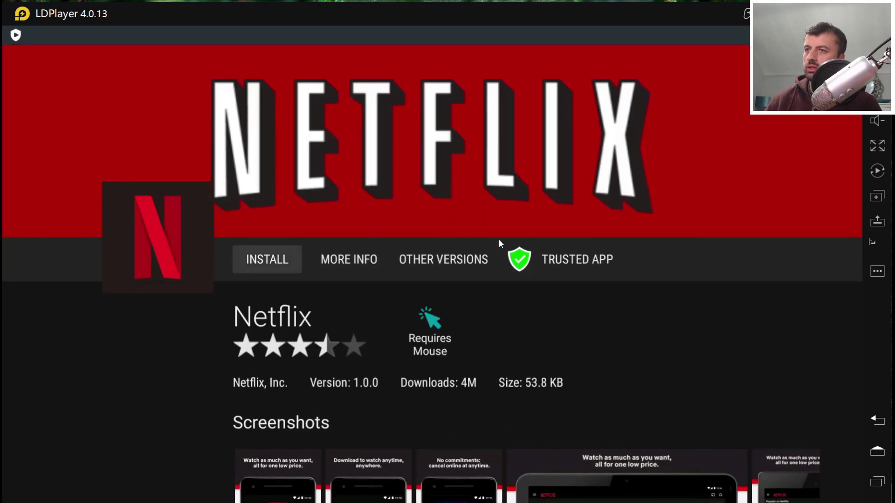
click(253, 254)
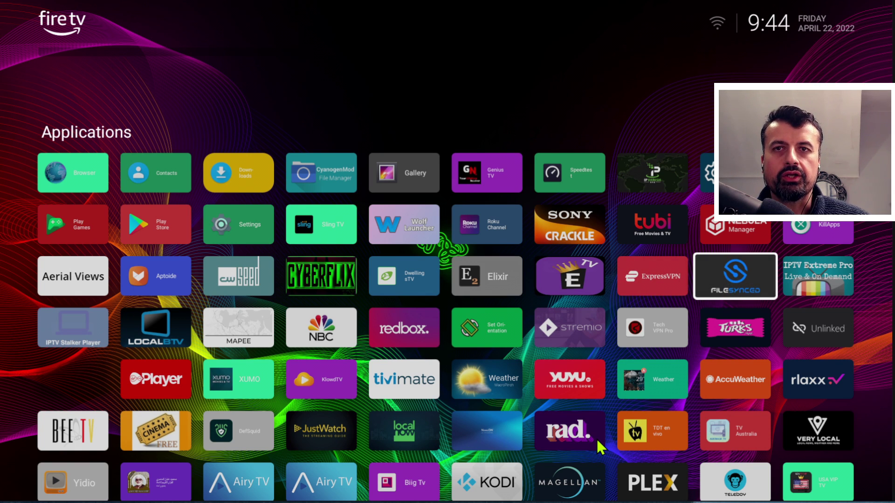
Step: Open the Android Apps store from FileSynced's trending codes and browse its list of downloads
key(Return)
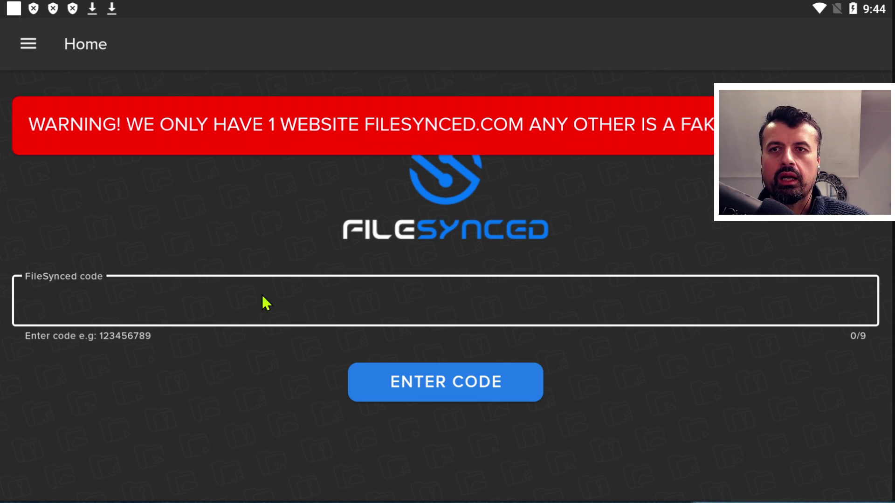
click(433, 311)
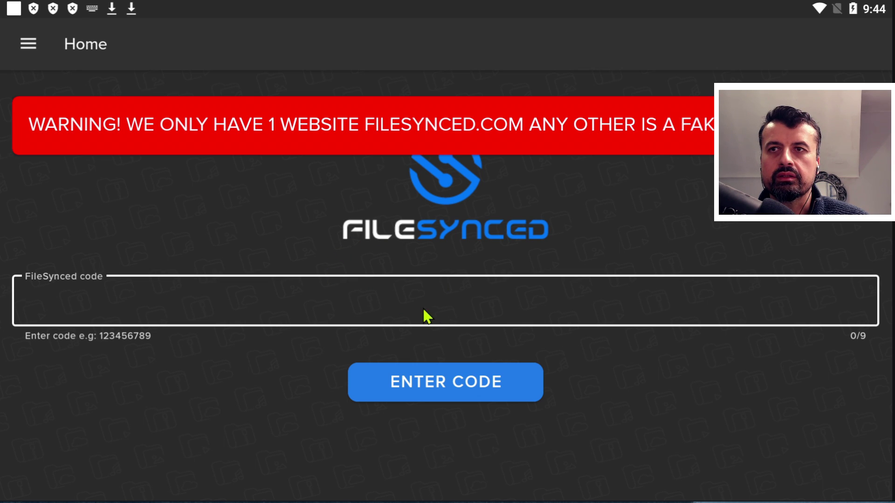
click(29, 44)
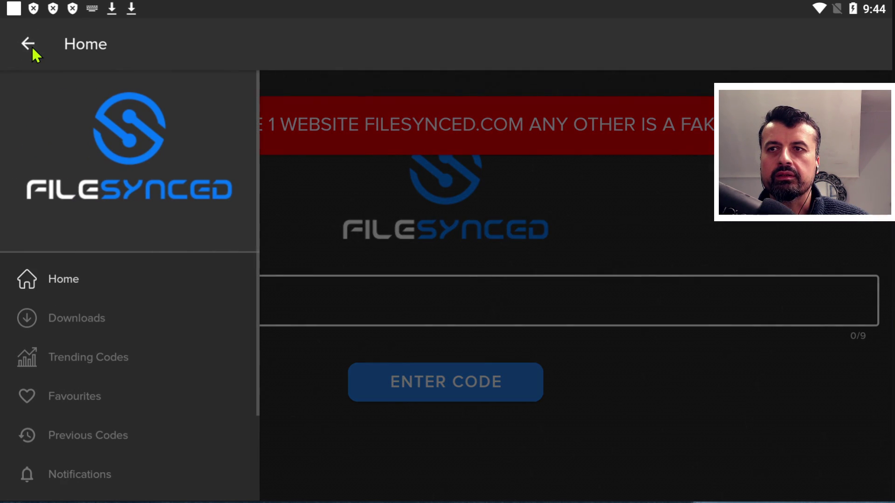
click(107, 353)
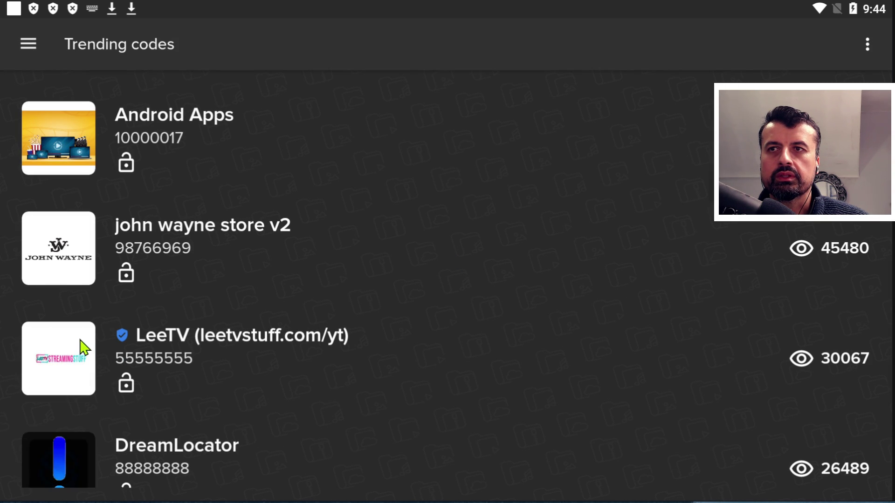
click(205, 157)
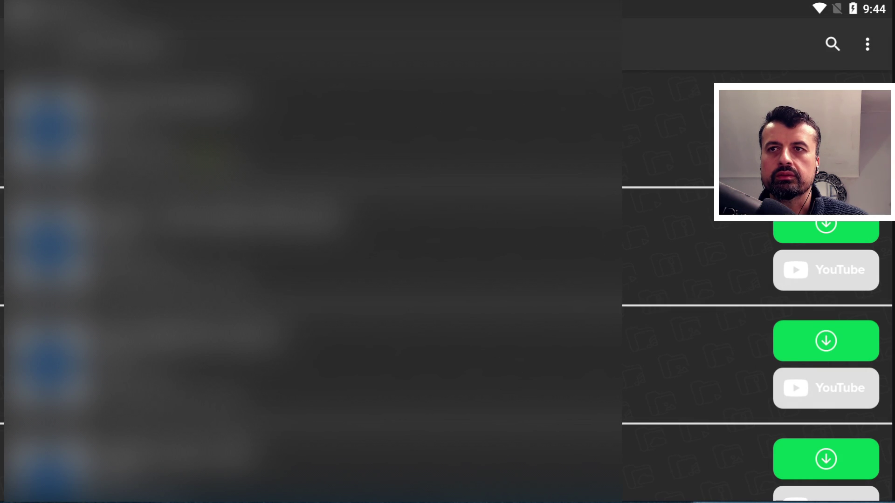
scroll(448, 279, down, 2)
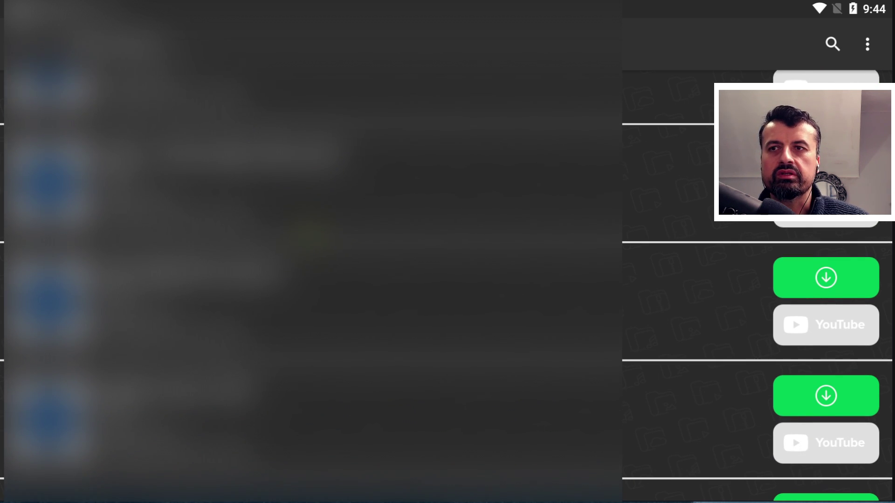
scroll(448, 280, up, 1)
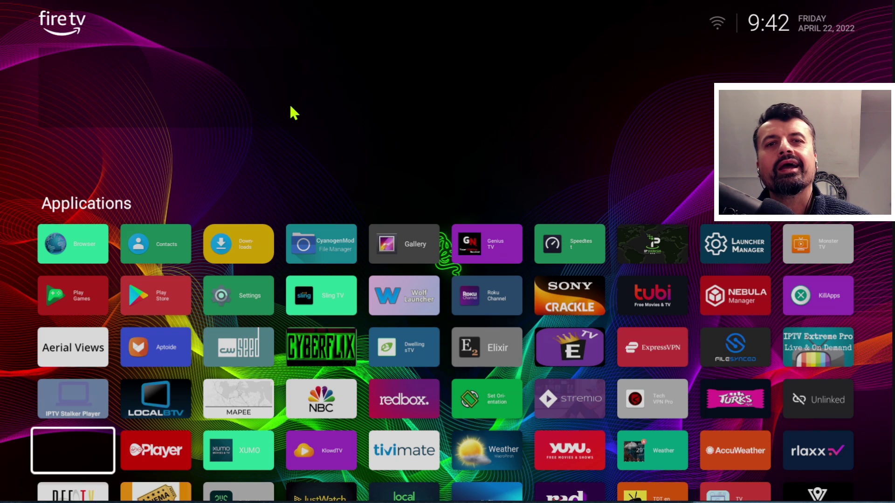
key(Right)
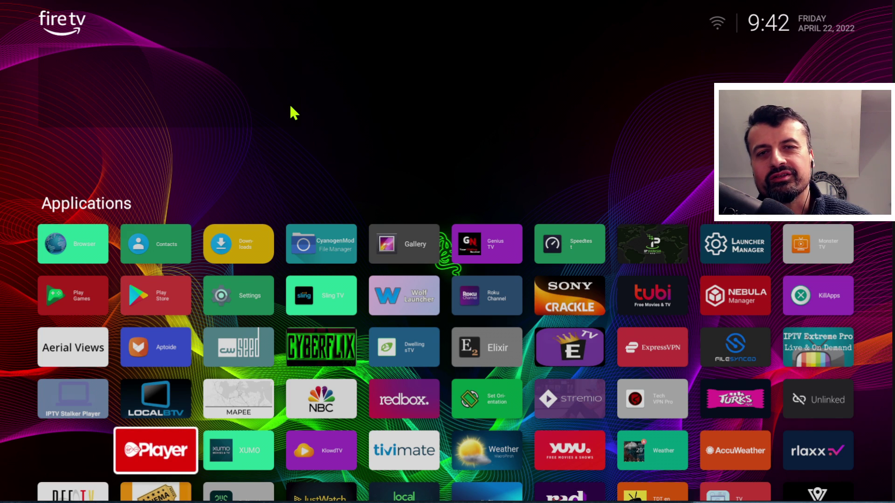